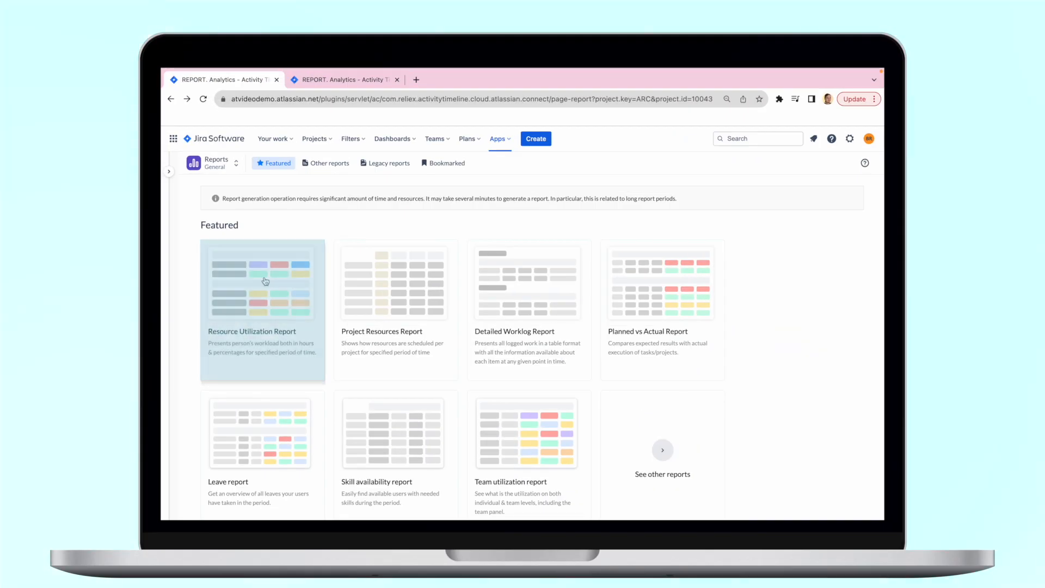
Choose A Team in the Resource Utilization Report's Teams/People field
left_click(279, 339)
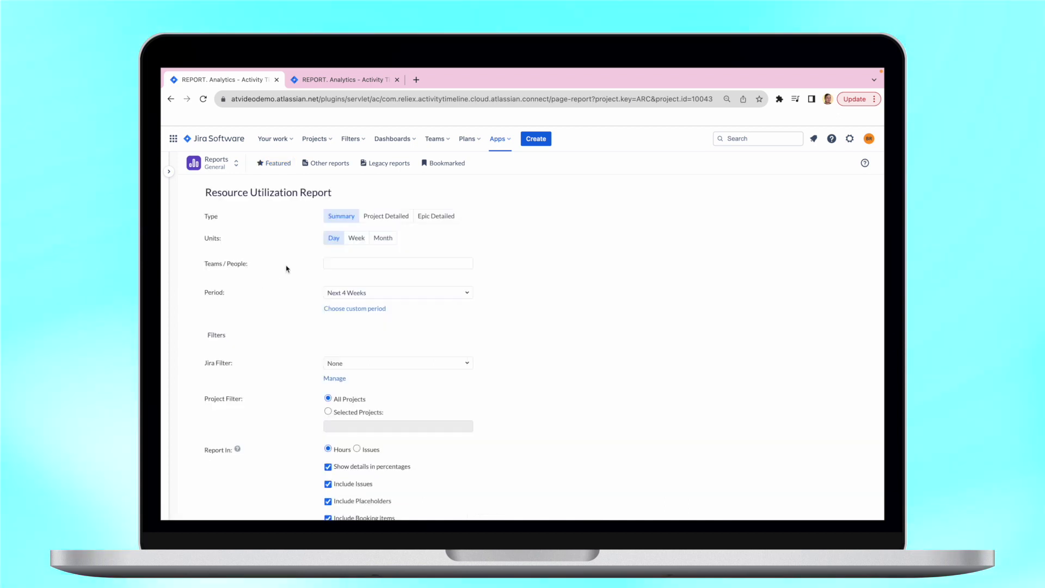
left_click(340, 264)
left_click(351, 279)
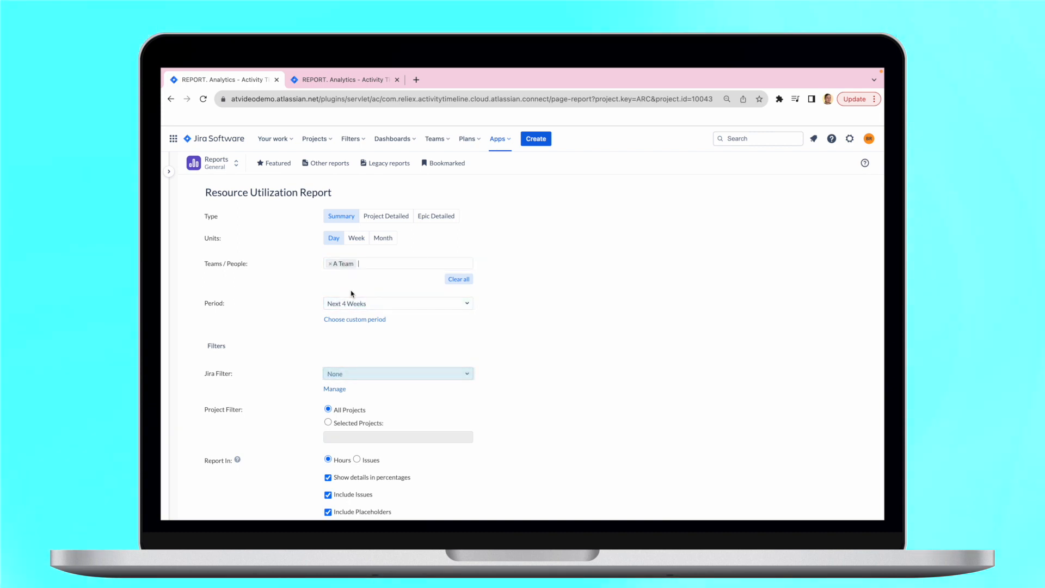
scroll(352, 311, "down", 2)
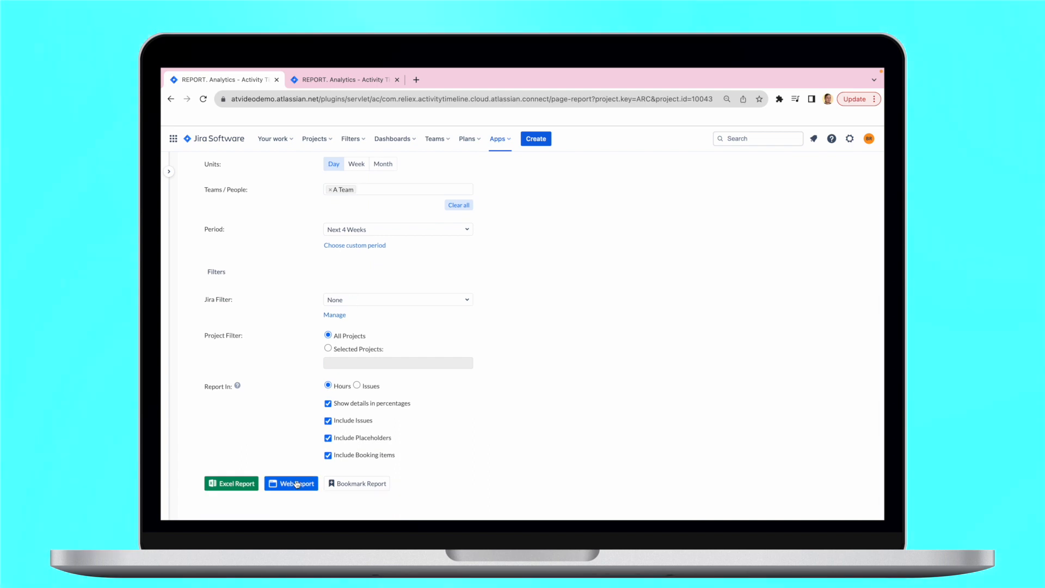
Generate the Summary Resource Utilization Report as a colour-coded web page
left_click(296, 484)
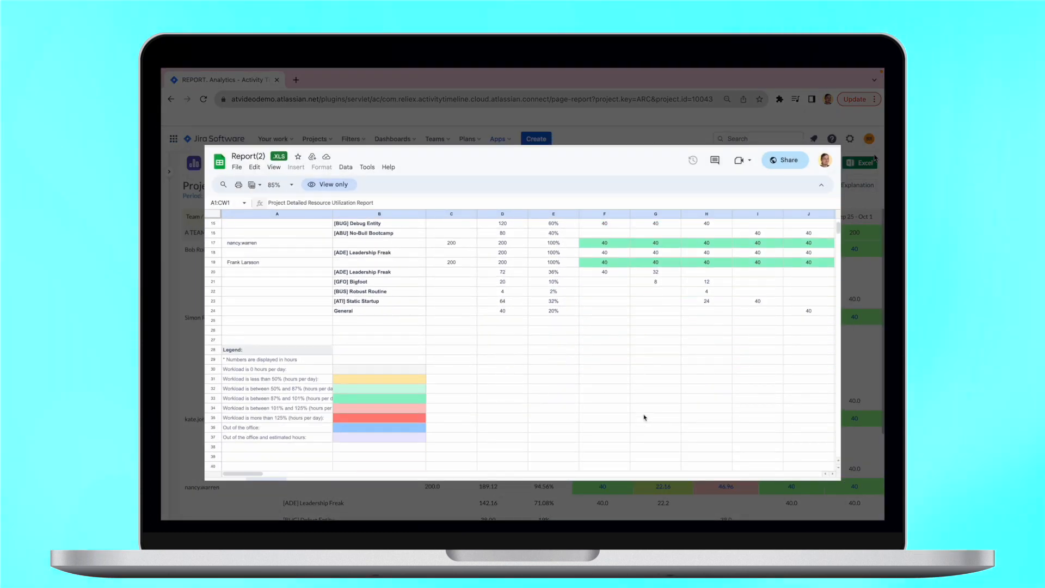
scroll(644, 418, "up", 5)
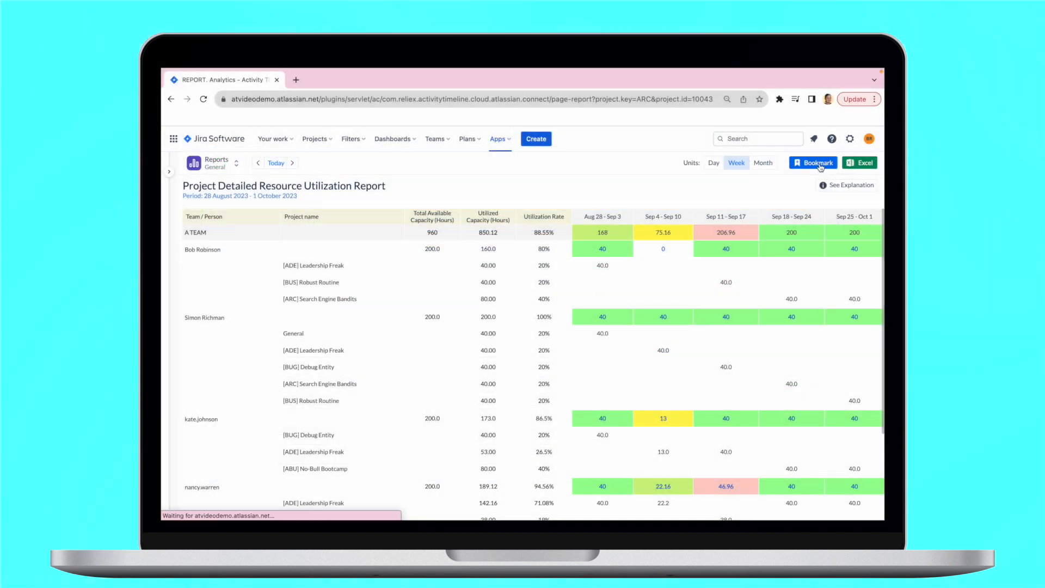
Bookmark the weekly report under the name 'New report1'
left_click(814, 163)
type("New report1")
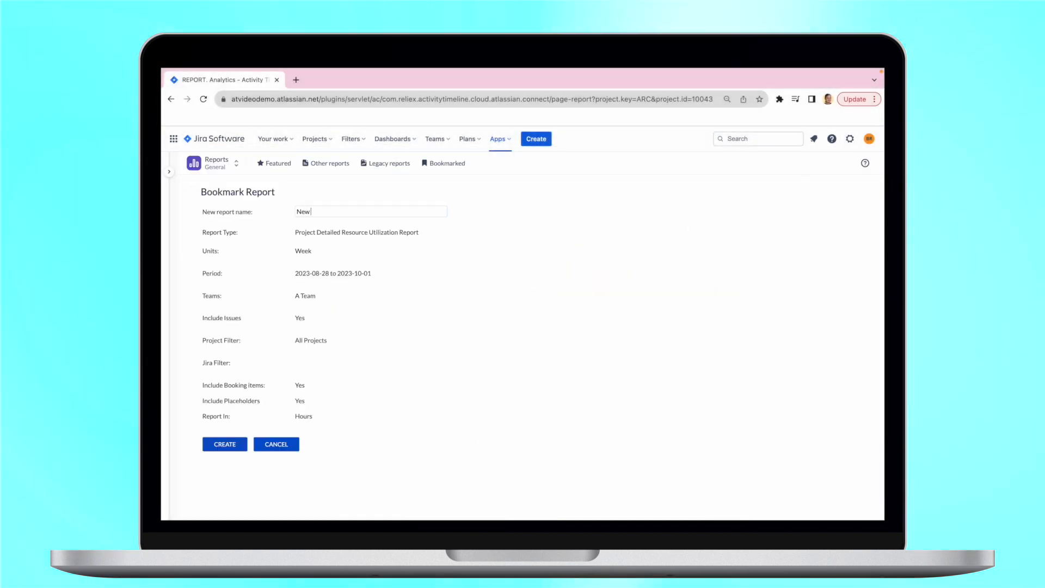
left_click(225, 444)
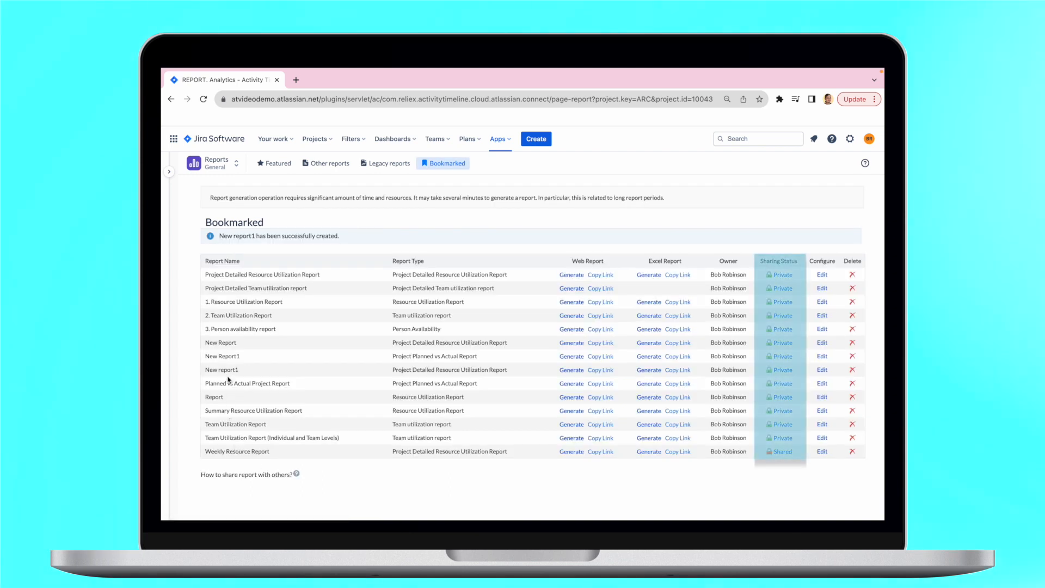